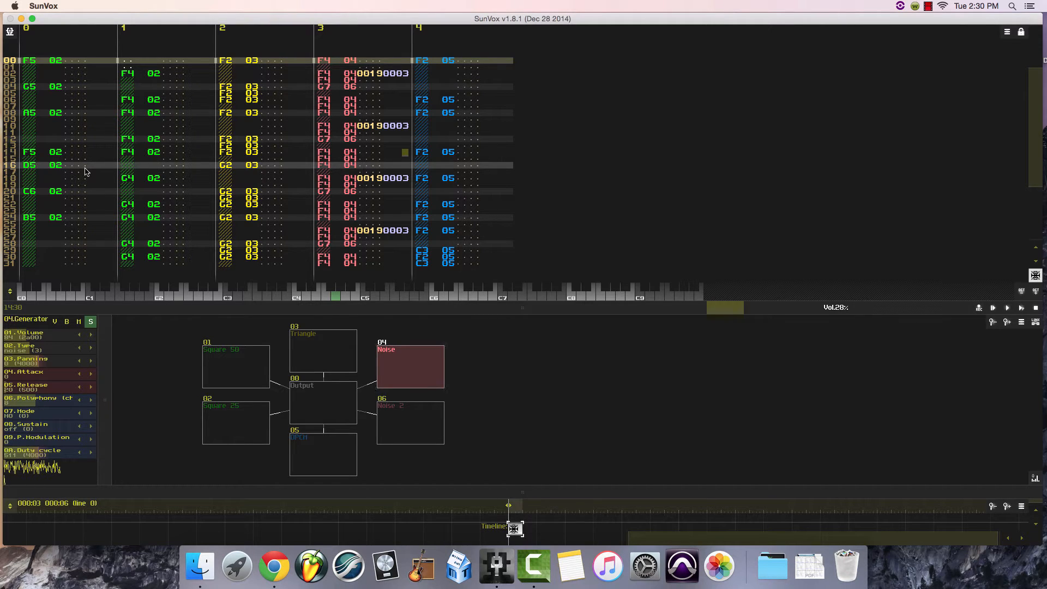
# - Look through the pattern's notes, especially the Triangle part in track 2
pyautogui.click(29, 74)
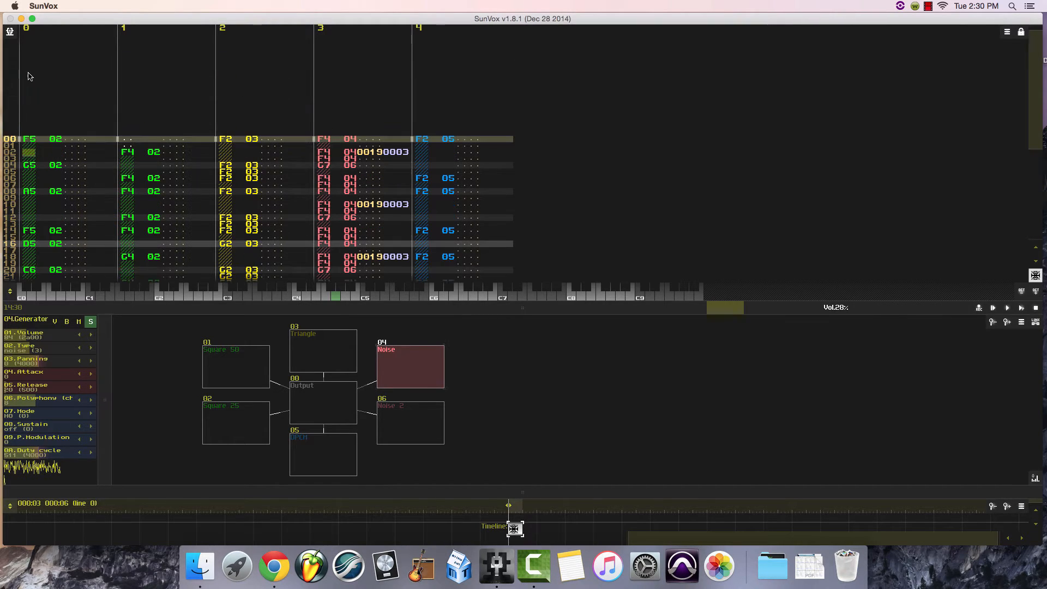
pyautogui.click(225, 153)
pyautogui.click(230, 139)
pyautogui.scroll(-3, 230, 160)
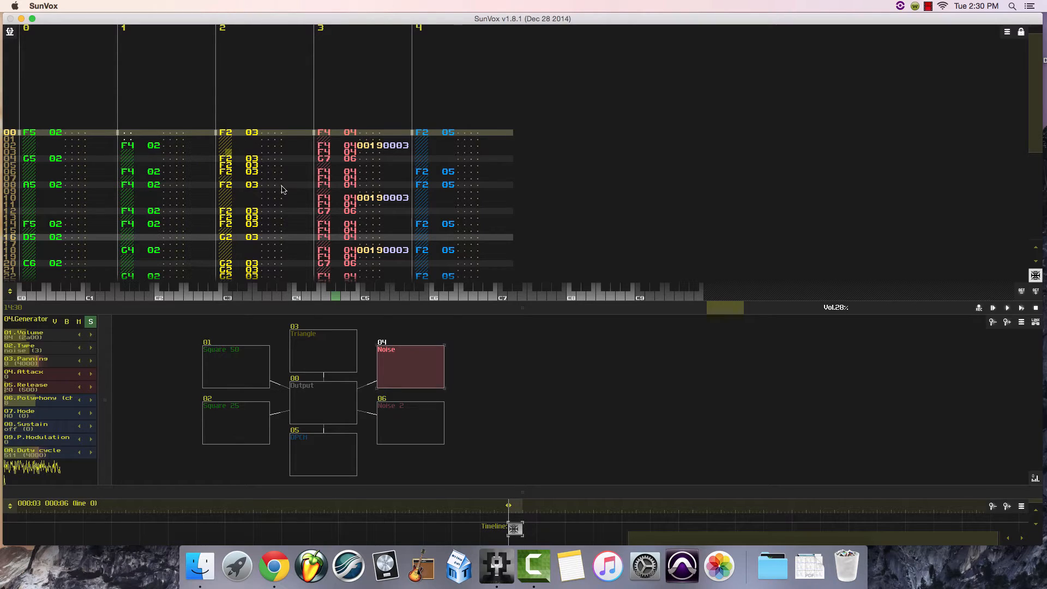
pyautogui.scroll(-5, 283, 189)
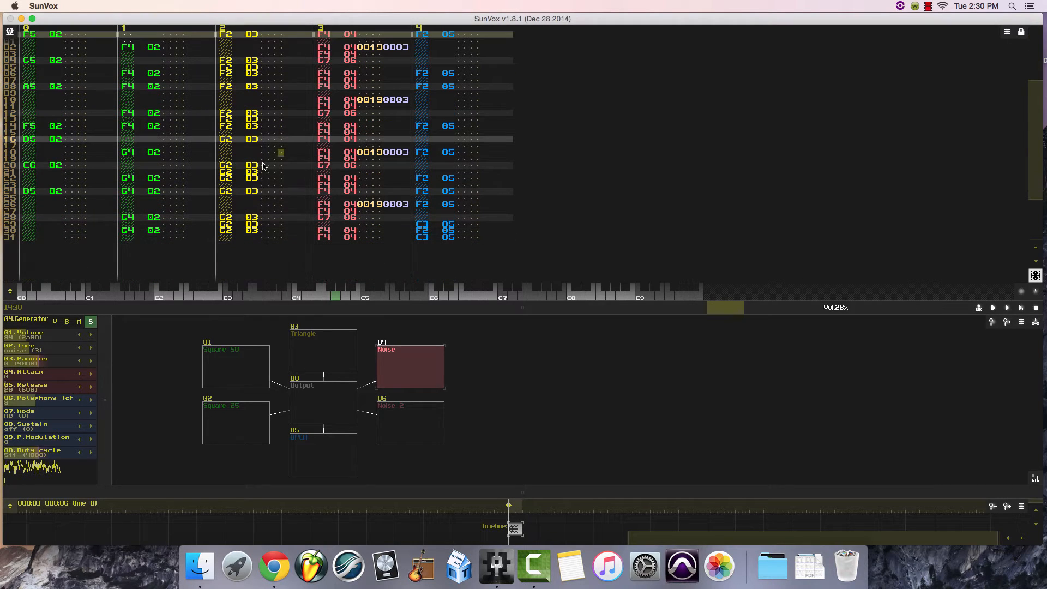
pyautogui.scroll(1, 265, 167)
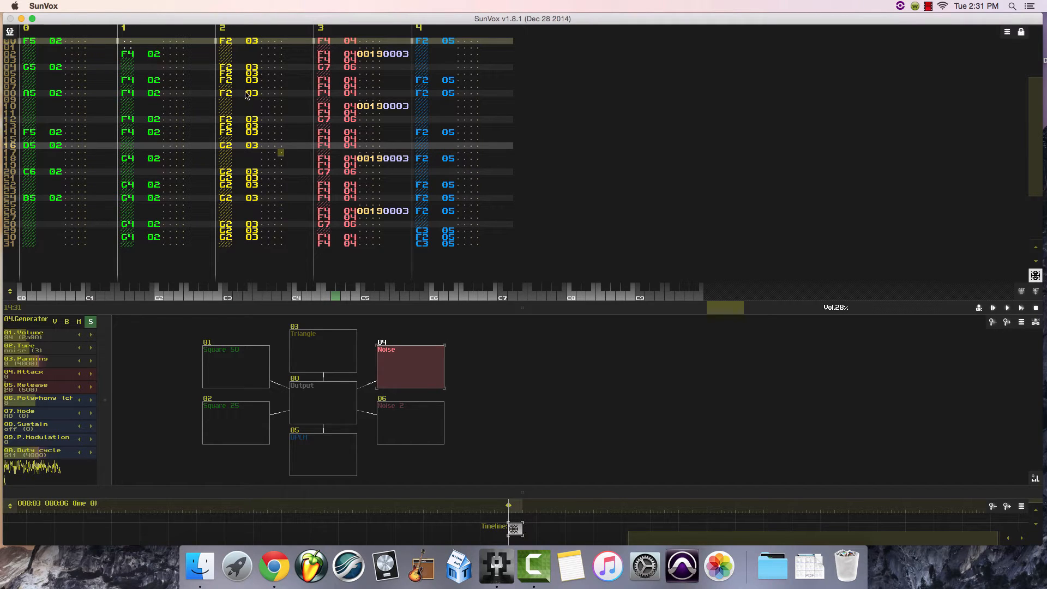
pyautogui.scroll(3, 240, 93)
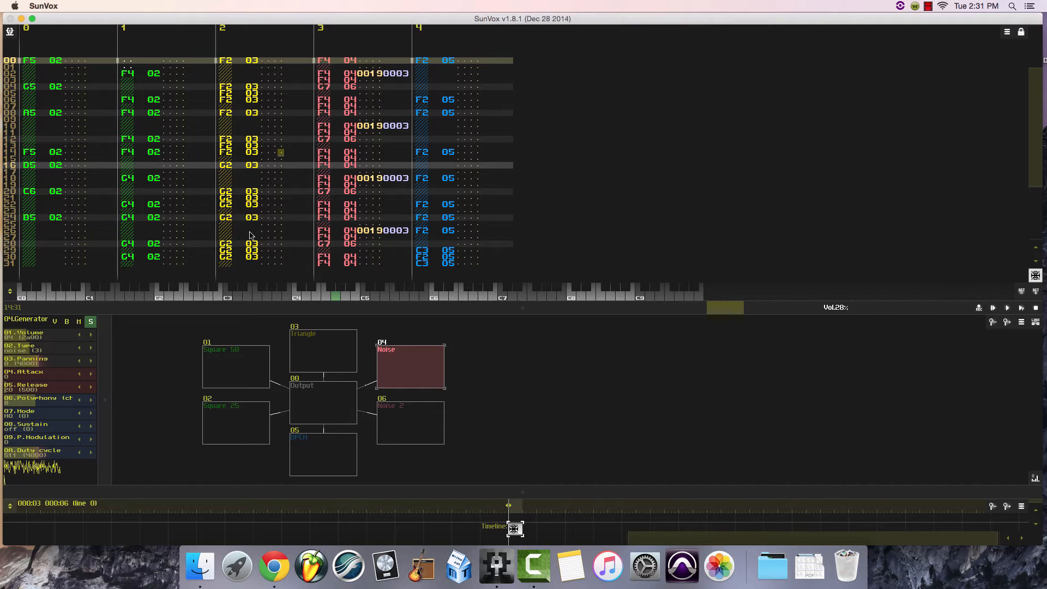
# - Solo the Triangle module and play the pattern to hear its part alone
pyautogui.click(90, 321)
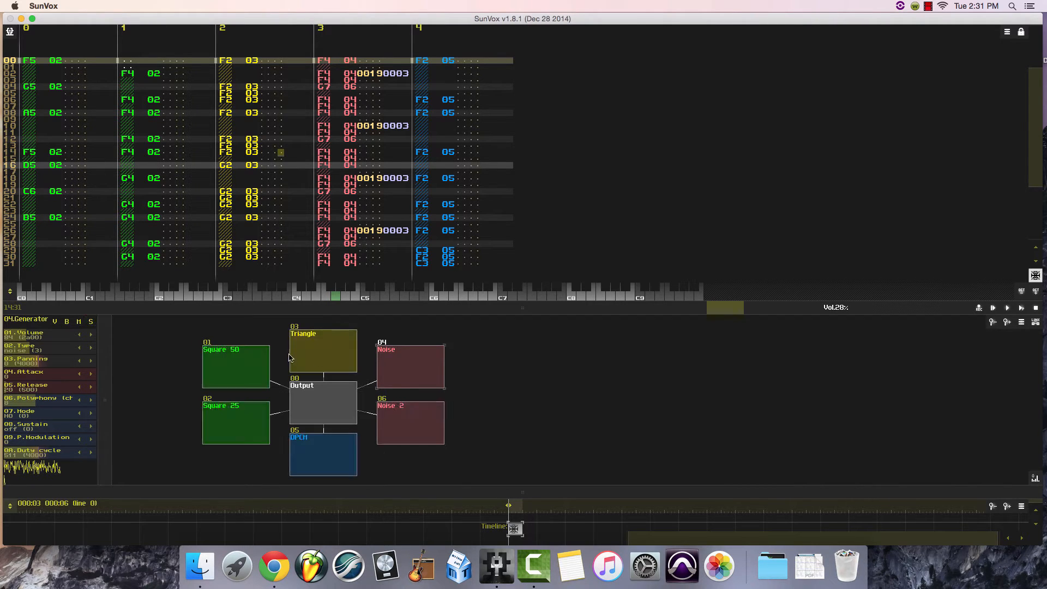
pyautogui.click(91, 323)
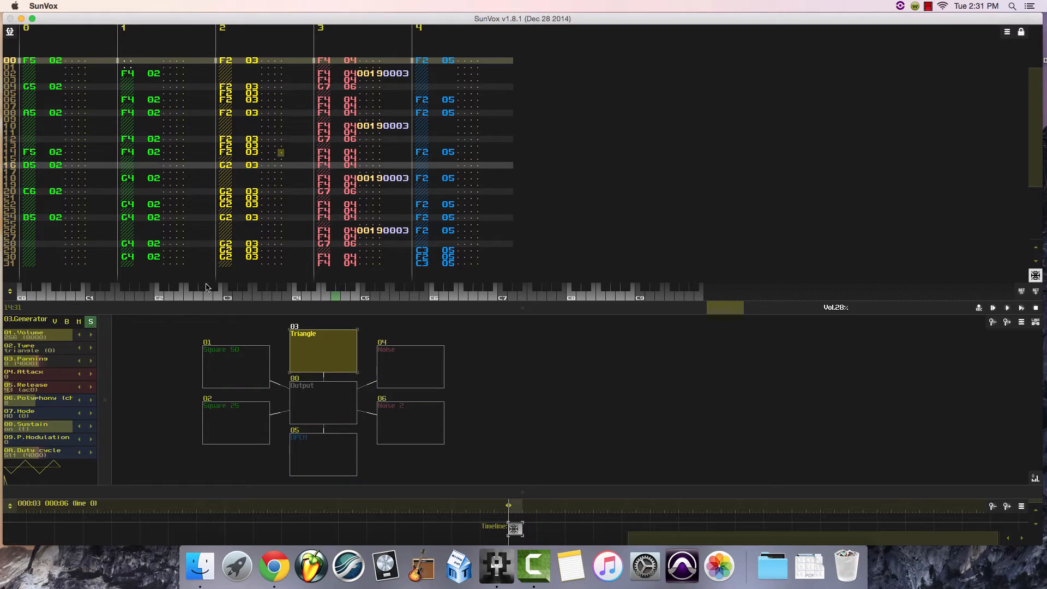
pyautogui.click(1022, 309)
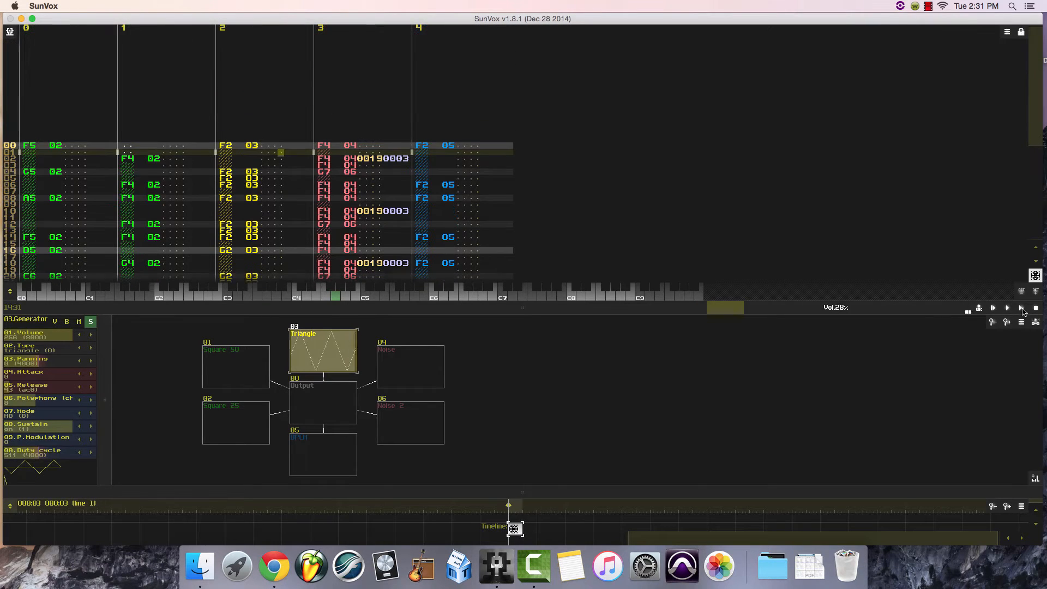
pyautogui.click(1035, 309)
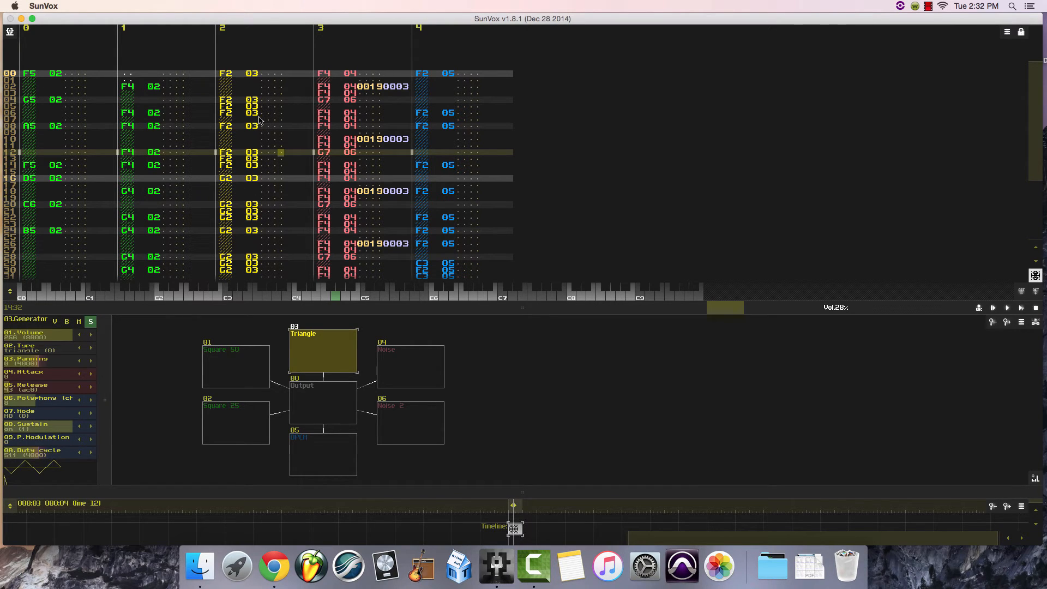
# - Turn on pattern editing and enter the effect code 1D on line 5 of track 2
pyautogui.scroll(3, 253, 114)
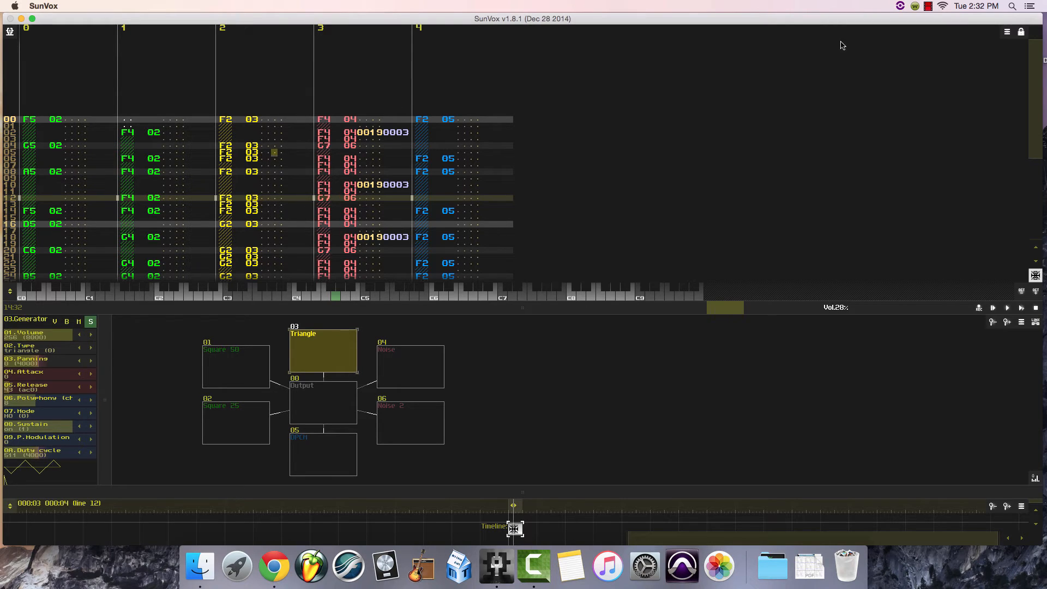
pyautogui.click(1021, 33)
pyautogui.write('10')
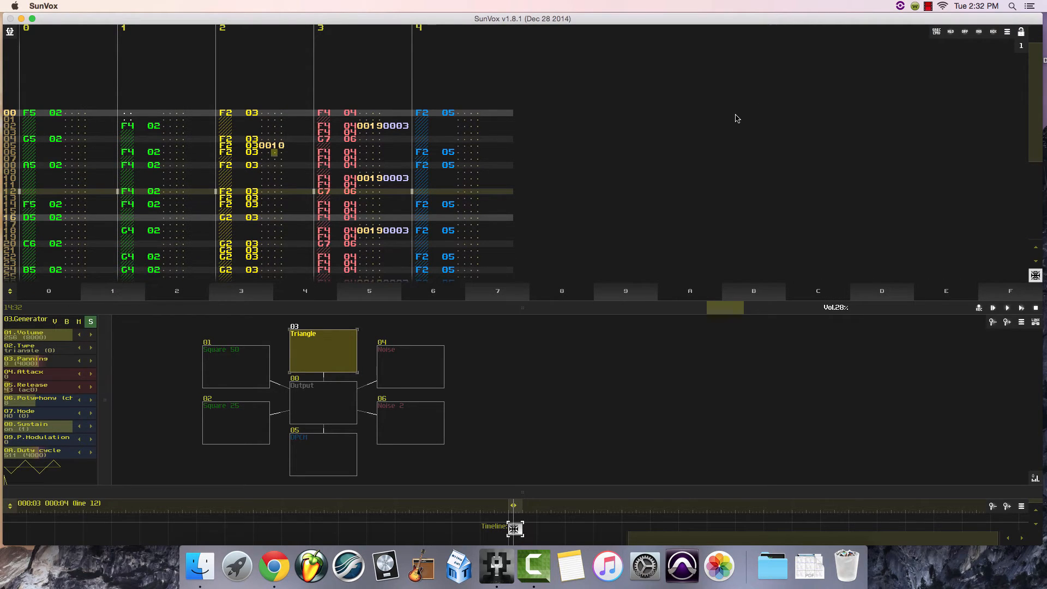
pyautogui.press('Up')
pyautogui.press('Right')
pyautogui.write('d')
# - Check the Delay code in the list of available effects and play the pattern briefly
pyautogui.rightClick(290, 148)
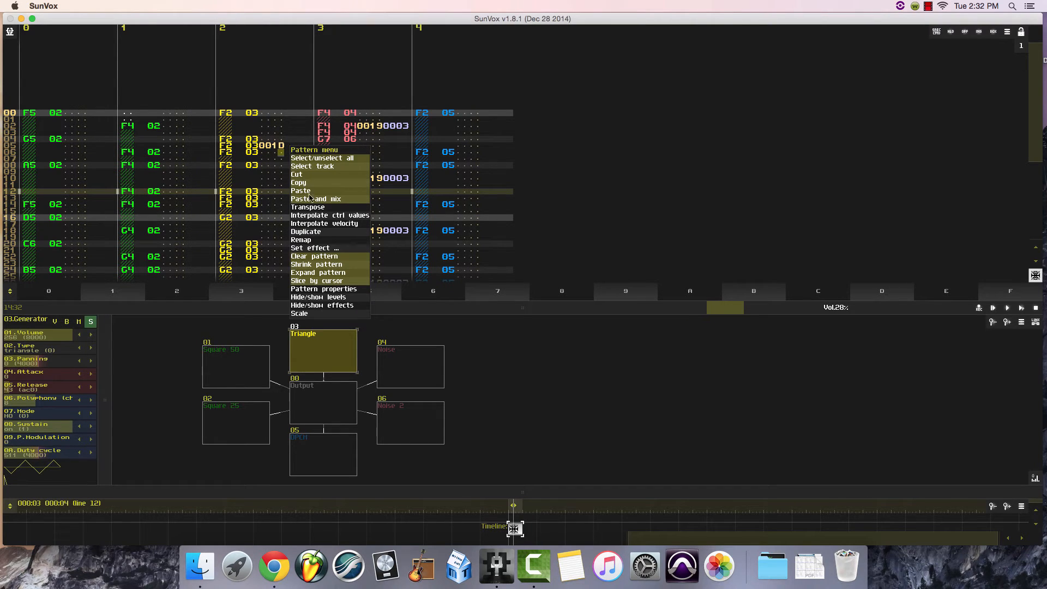
pyautogui.click(315, 248)
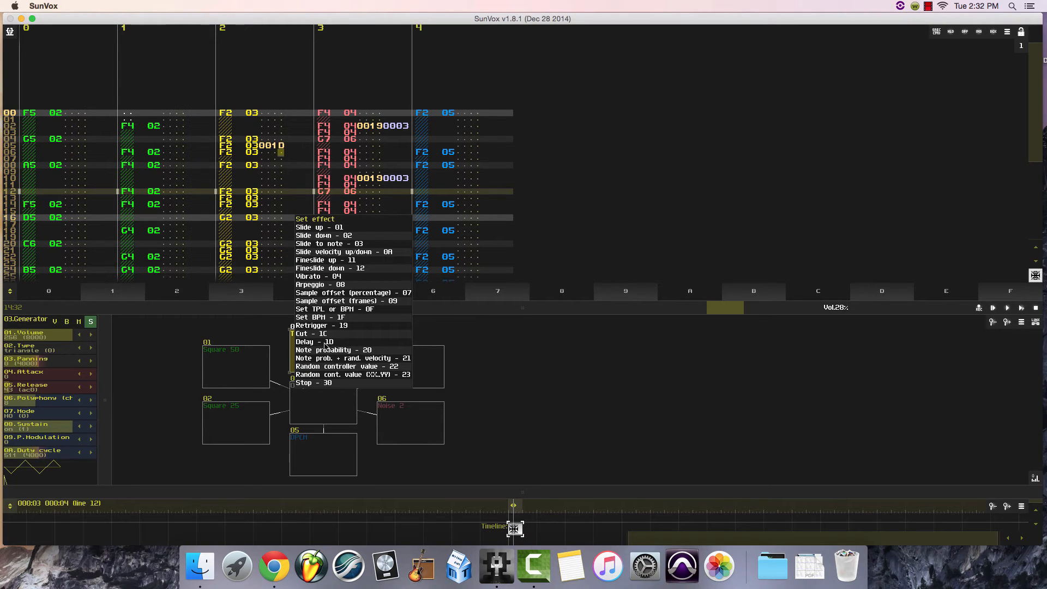
pyautogui.scroll(-3, 288, 145)
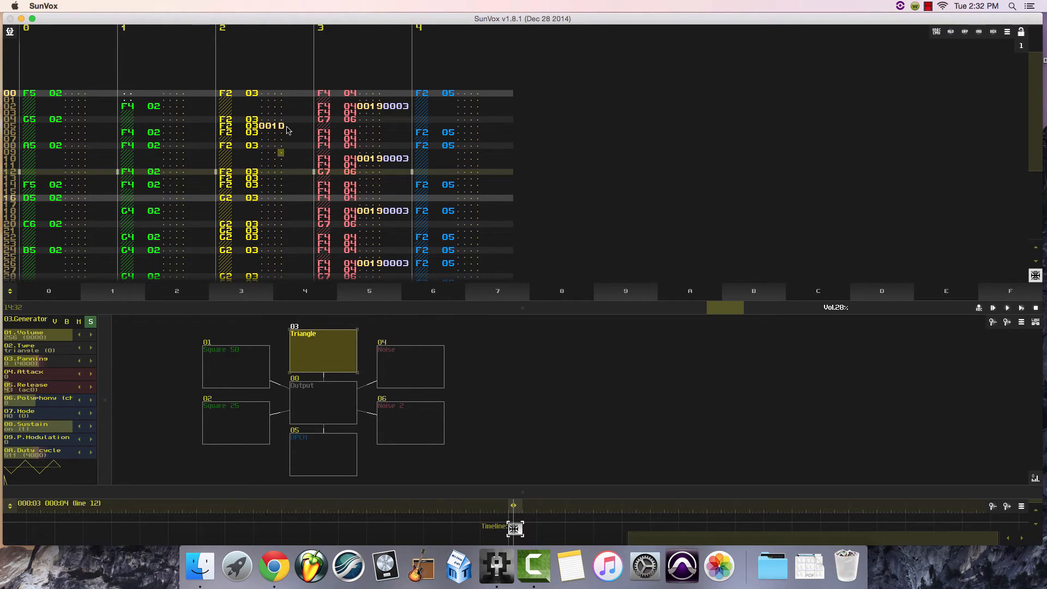
pyautogui.scroll(4, 288, 130)
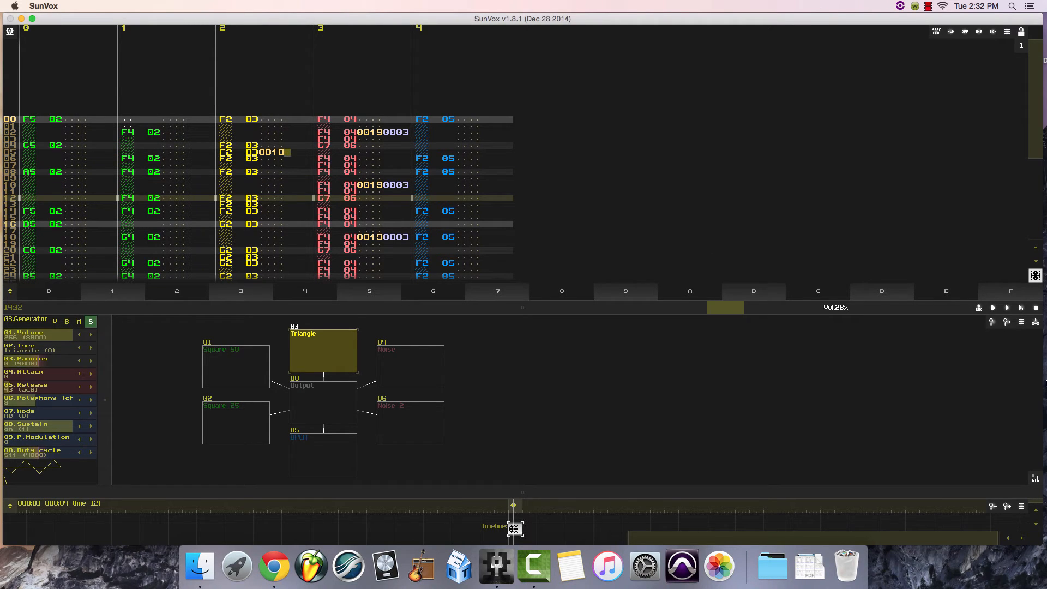
pyautogui.click(1021, 307)
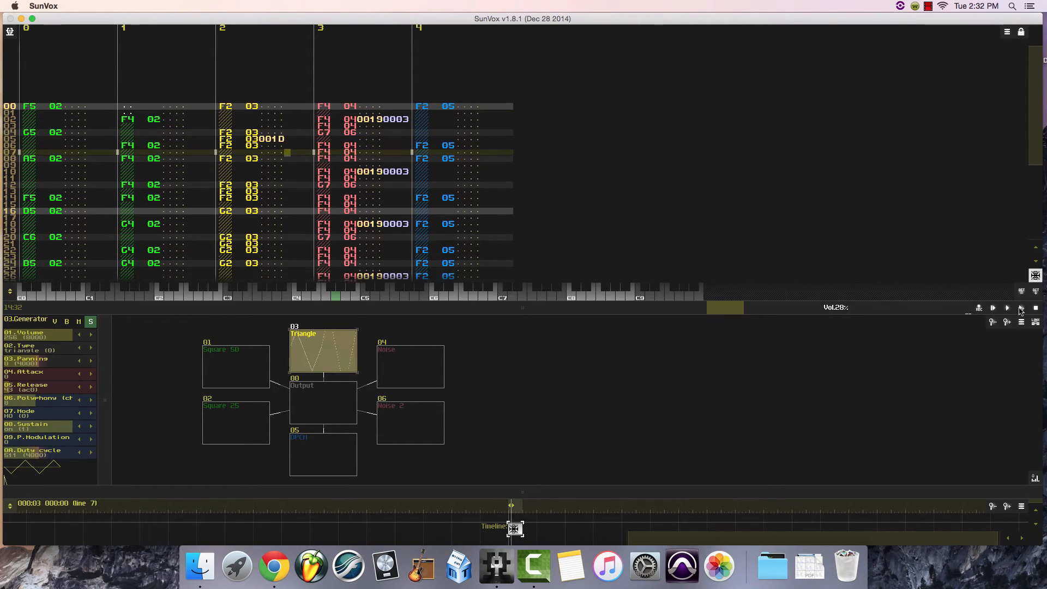
pyautogui.click(1036, 308)
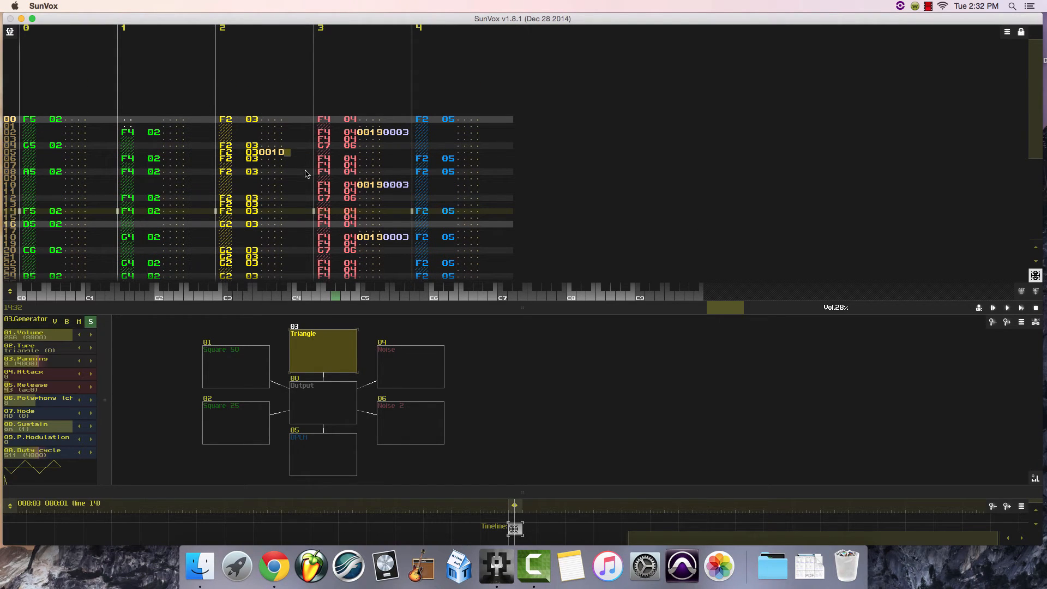
# - Set the delay effect's value on line 5 of track 2 to 0002
pyautogui.press('Right')
pyautogui.press('Right')
pyautogui.press('Right')
pyautogui.write('0002')
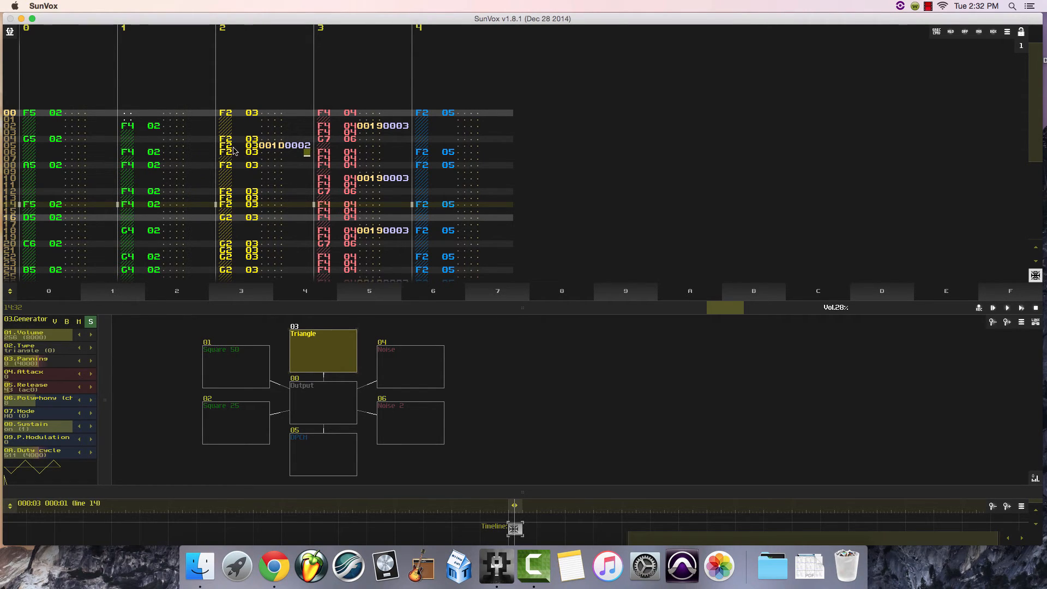
# - Enter the delay effect 1D on line 6 of track 2
pyautogui.click(275, 154)
pyautogui.write('10')
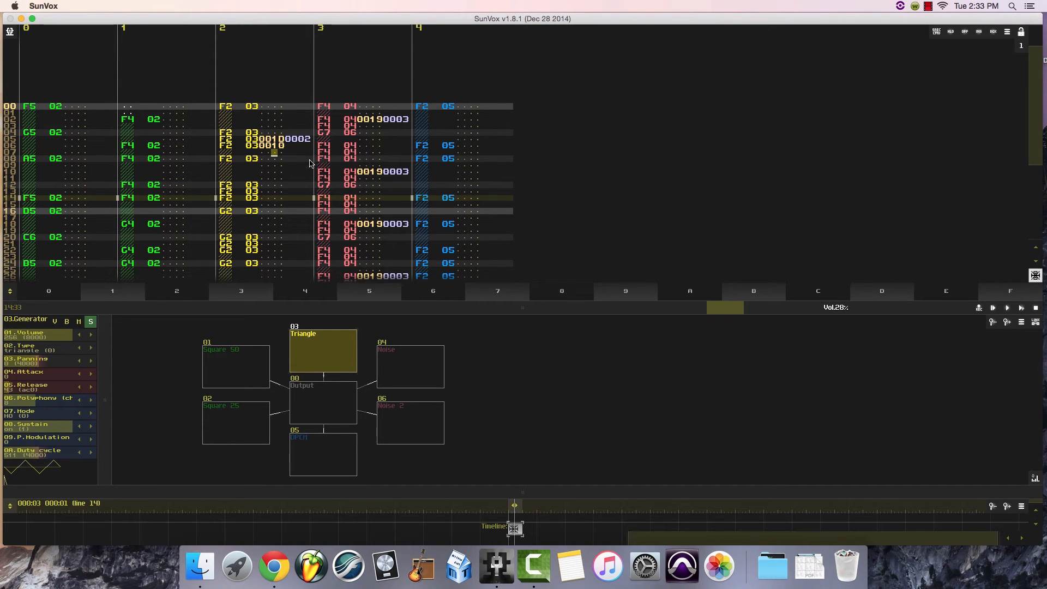
pyautogui.press('Up')
pyautogui.press('Right')
pyautogui.write('d')
pyautogui.press('Up')
pyautogui.press('Up')
pyautogui.press('Down')
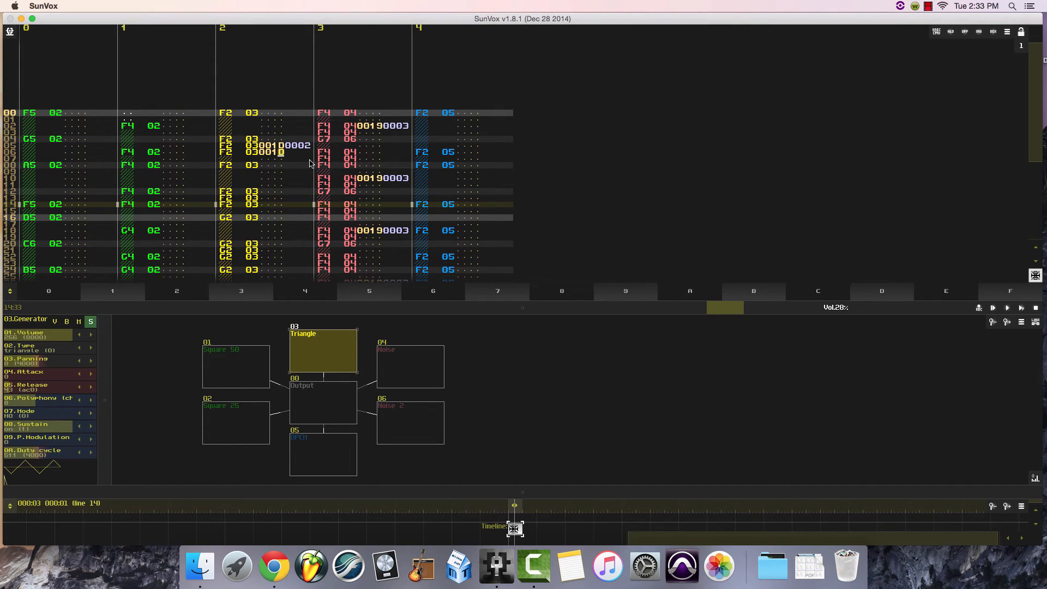
pyautogui.press('Up')
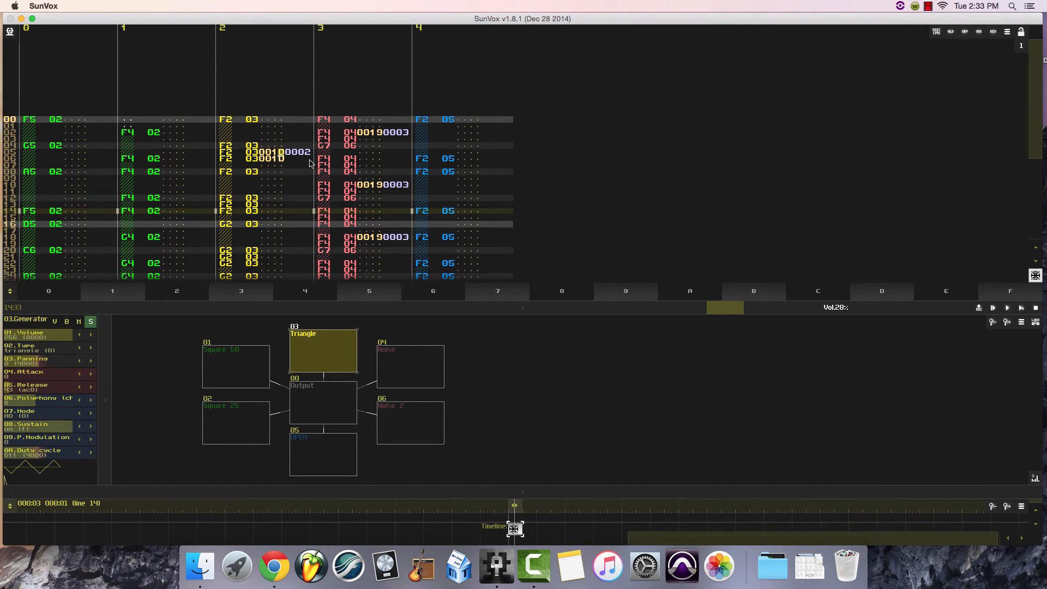
# - Set the delay effect's value on line 6 of track 2 to 0004
pyautogui.press('Right')
pyautogui.press('Right')
pyautogui.press('Right')
pyautogui.press('Right')
pyautogui.press('Down')
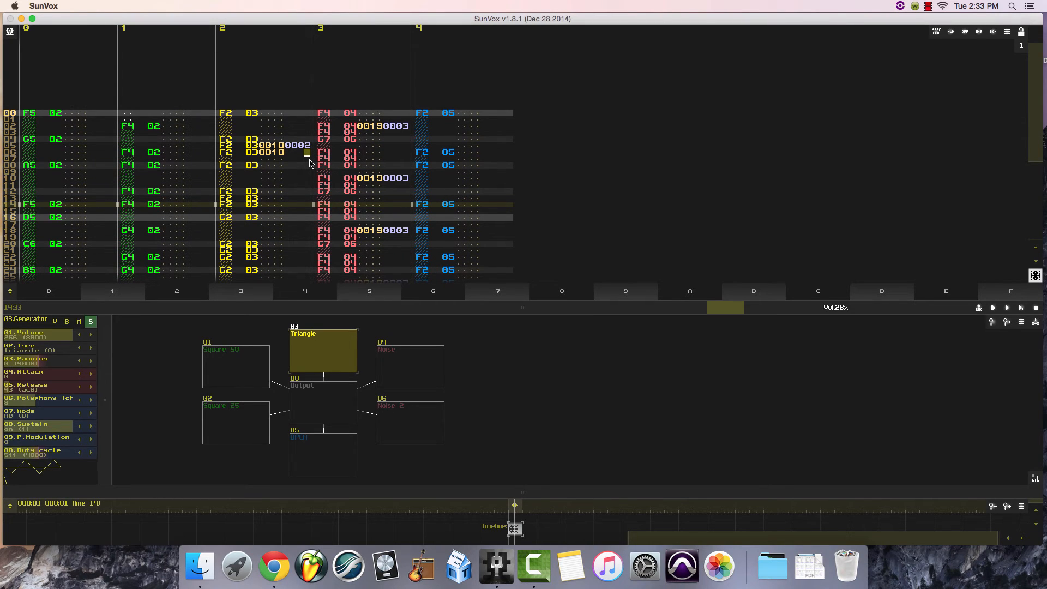
pyautogui.press('Left')
pyautogui.press('Left')
pyautogui.press('Left')
pyautogui.press('Left')
pyautogui.press('Up')
pyautogui.press('Up')
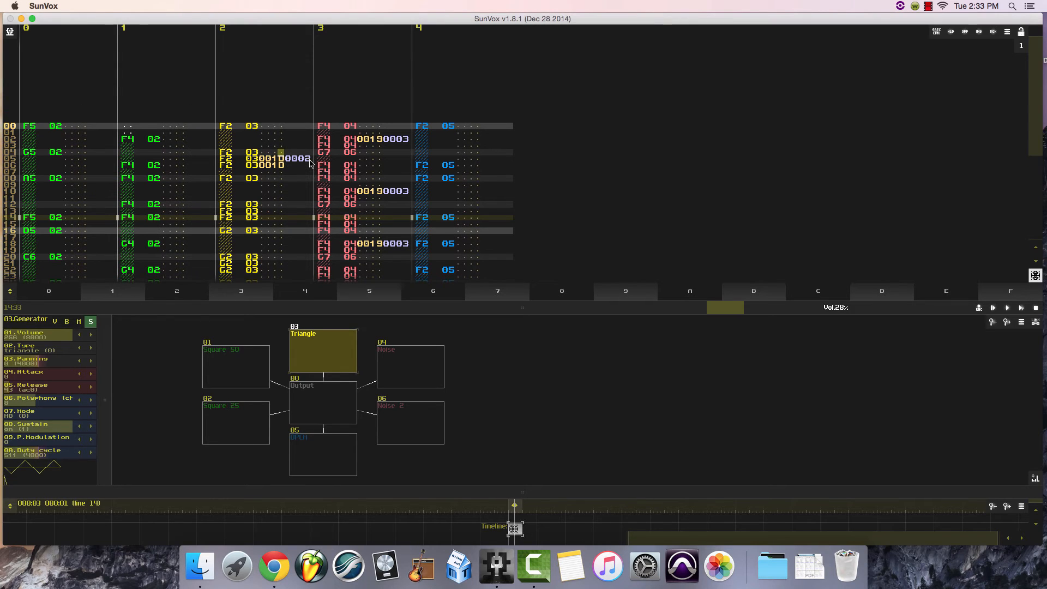
pyautogui.press('Down')
pyautogui.press('Down')
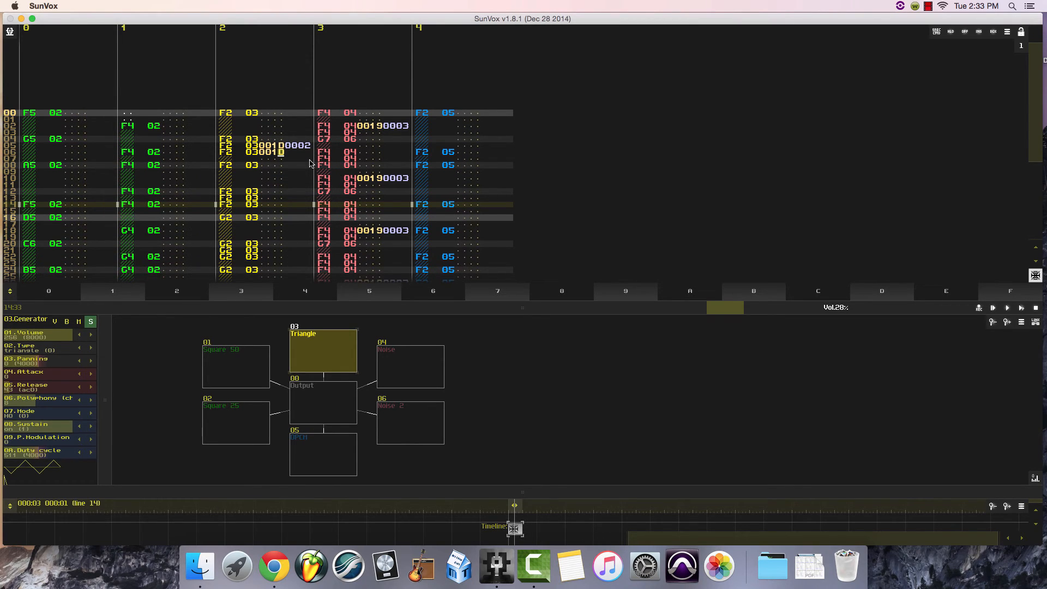
pyautogui.press('Right')
pyautogui.press('Right')
pyautogui.press('Right')
pyautogui.press('Right')
pyautogui.write('4')
# - Play the pattern to hear the delayed Triangle notes on lines 5 and 6, and stop playback
pyautogui.press('Left')
pyautogui.press('Left')
pyautogui.press('Left')
pyautogui.press('Left')
pyautogui.press('Left')
pyautogui.press('Down')
pyautogui.press('Down')
pyautogui.press('Up')
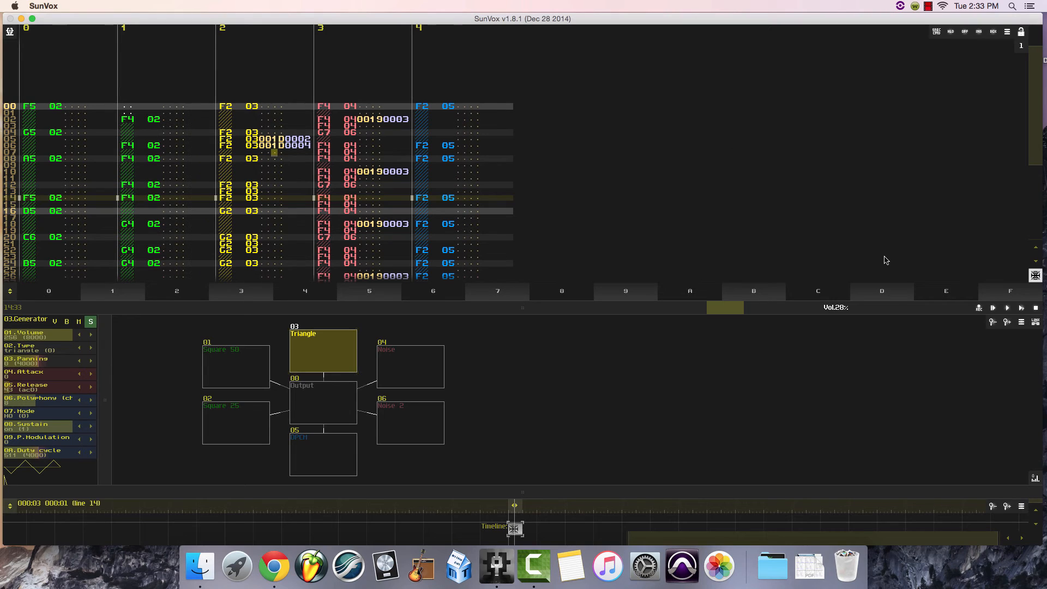
pyautogui.click(1022, 308)
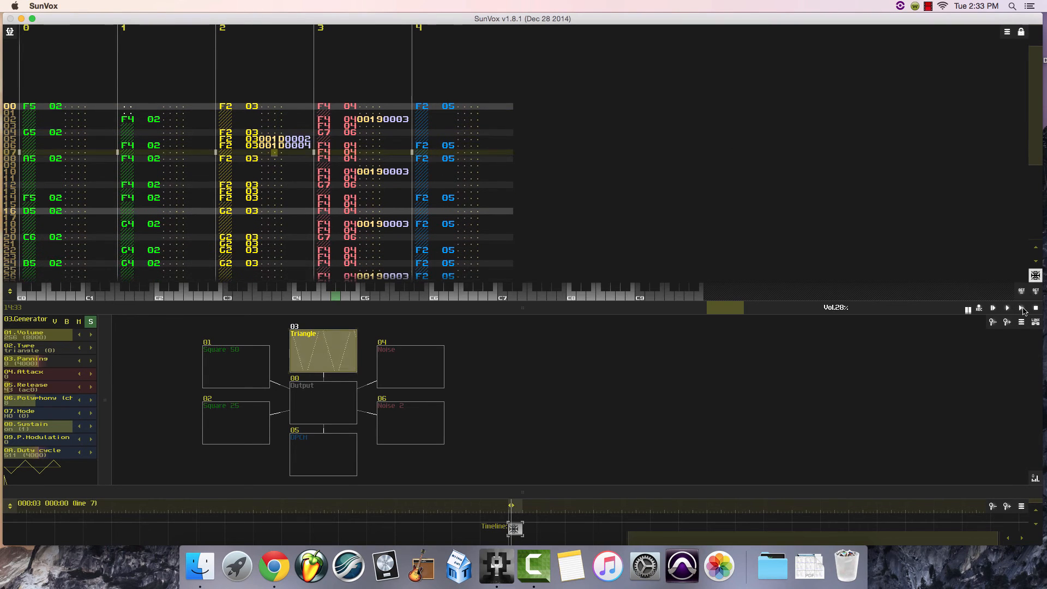
pyautogui.click(1039, 311)
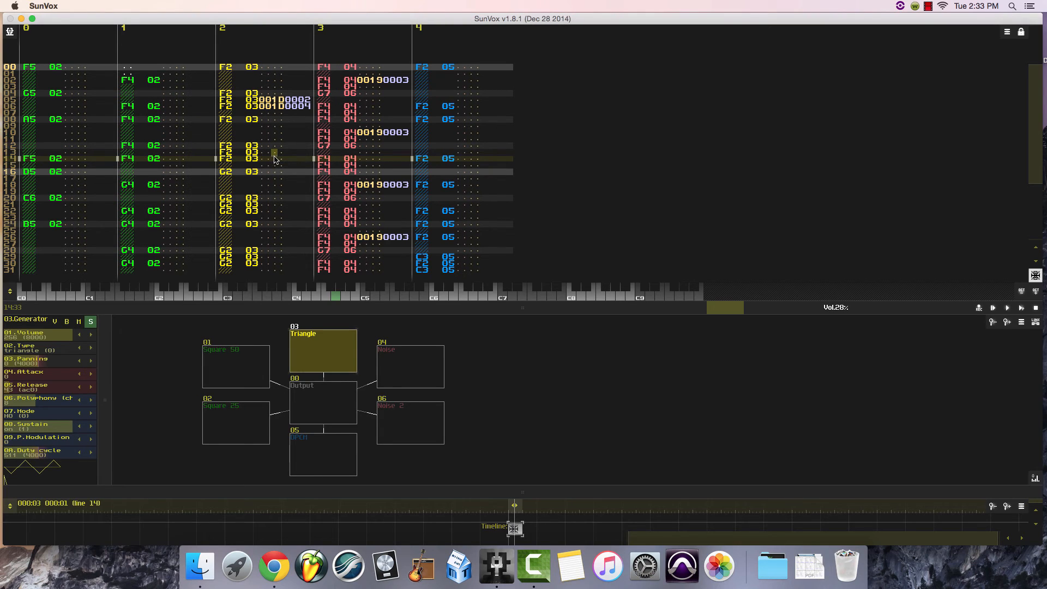
# - Turn pattern editing back on and enter the delay effect 1D on line 13 of track 2
pyautogui.click(1021, 34)
pyautogui.write('10')
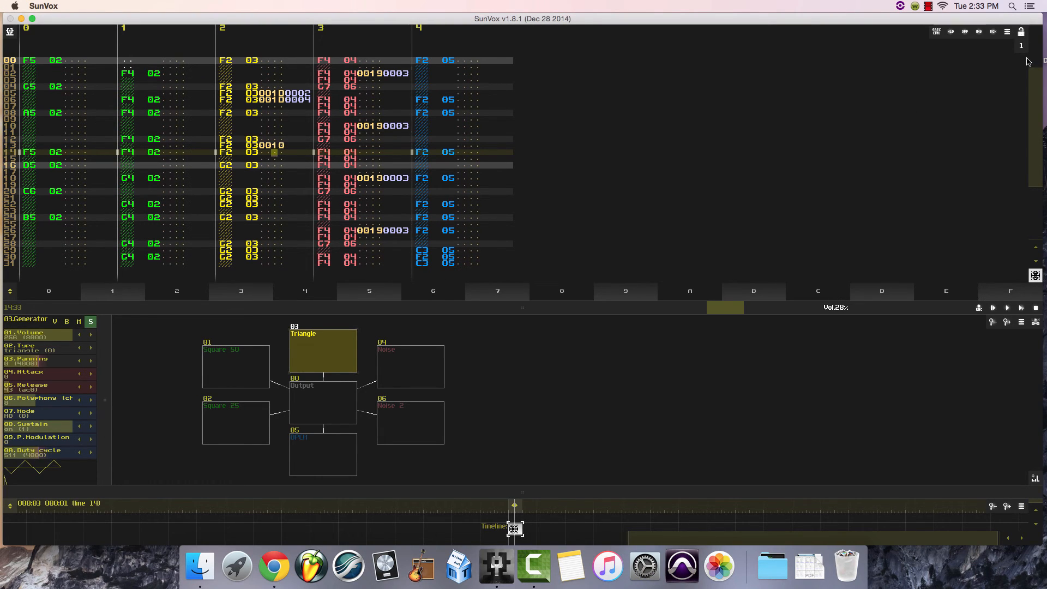
pyautogui.press('Up')
pyautogui.press('Right')
pyautogui.write('d')
# - Enter the delay effect 1D on line 14 of track 2
pyautogui.press('Down')
pyautogui.press('Down')
pyautogui.press('Down')
pyautogui.press('Down')
pyautogui.press('Down')
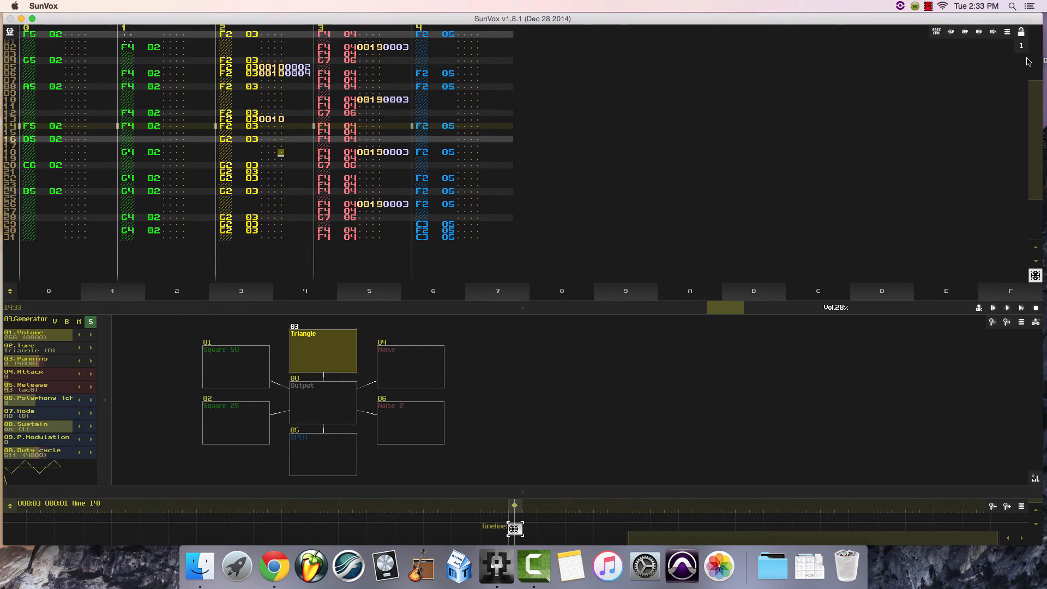
pyautogui.press('Up')
pyautogui.press('Up')
pyautogui.press('Up')
pyautogui.press('Up')
pyautogui.press('Up')
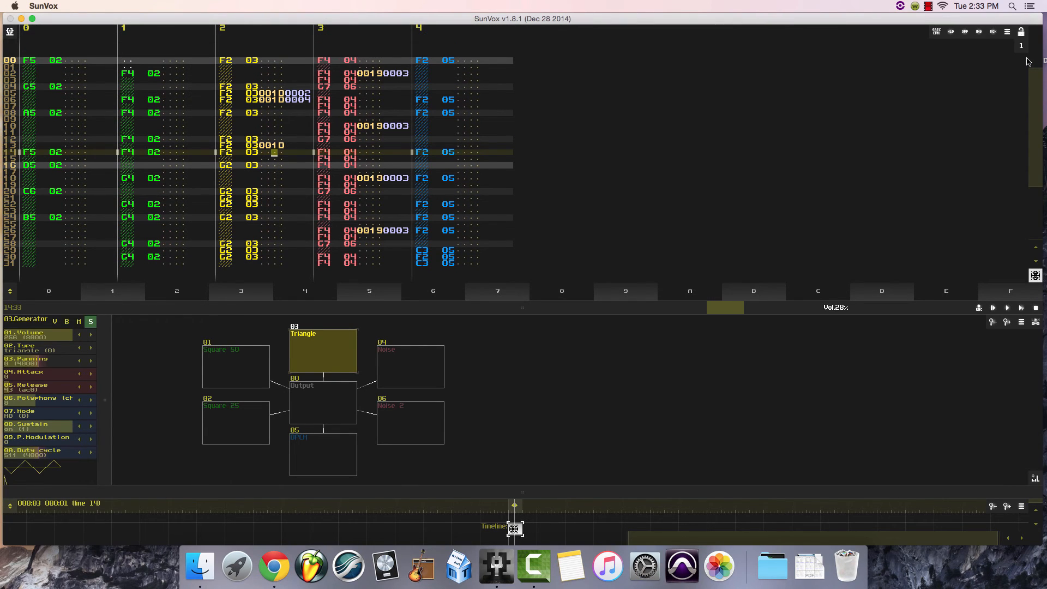
pyautogui.write('1')
pyautogui.press('Up')
pyautogui.press('Right')
pyautogui.write('d')
# - Enter the delay effect 1D on lines 21 and 22 of track 2
pyautogui.press('Down')
pyautogui.press('Down')
pyautogui.press('Down')
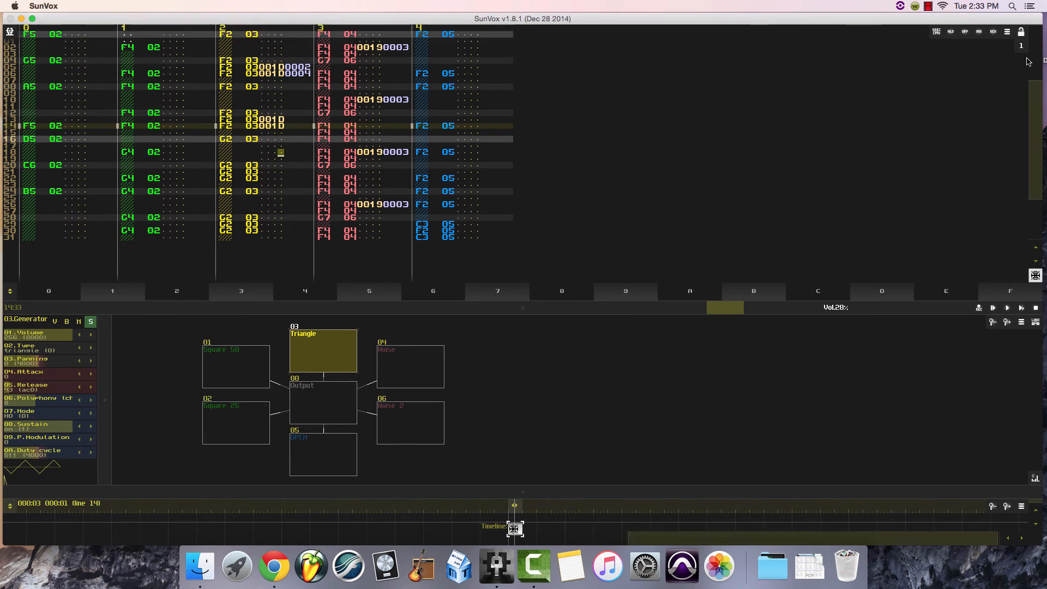
pyautogui.press('Down')
pyautogui.press('Down')
pyautogui.press('Left')
pyautogui.press('Down')
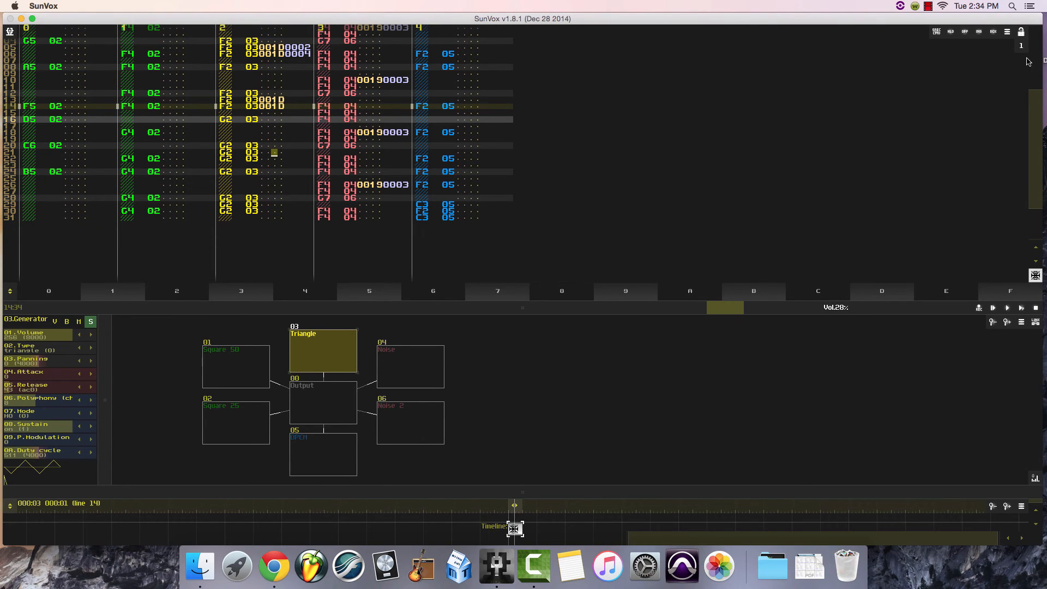
pyautogui.write('11')
pyautogui.press('Up')
pyautogui.press('Up')
pyautogui.press('Right')
pyautogui.write('dd')
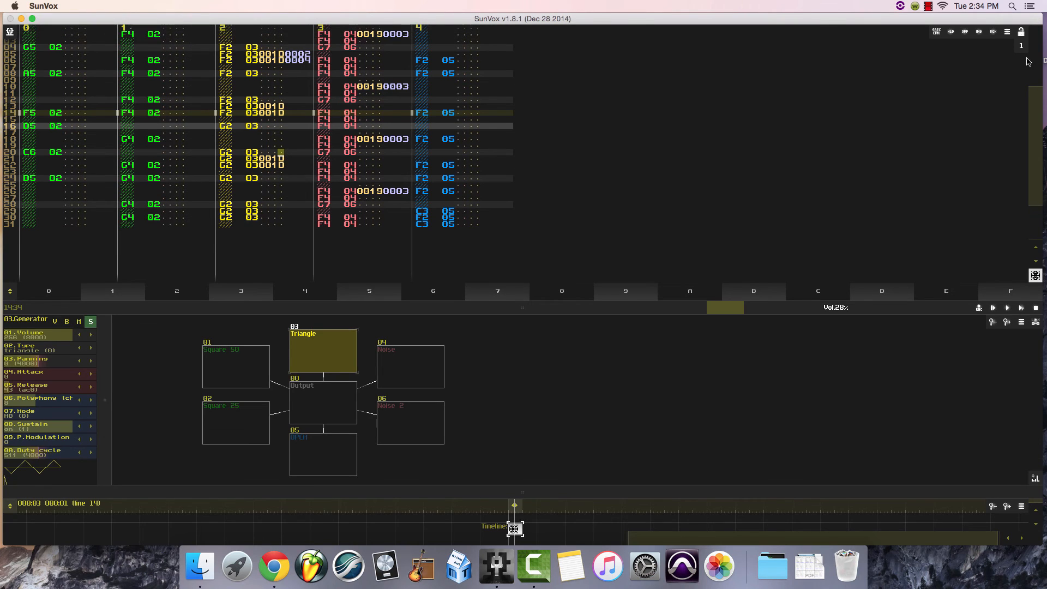
# - Enter the delay effect 1D on lines 28 and 29 of track 2
pyautogui.press('Down')
pyautogui.press('Down')
pyautogui.press('Down')
pyautogui.press('Down')
pyautogui.press('Down')
pyautogui.press('Left')
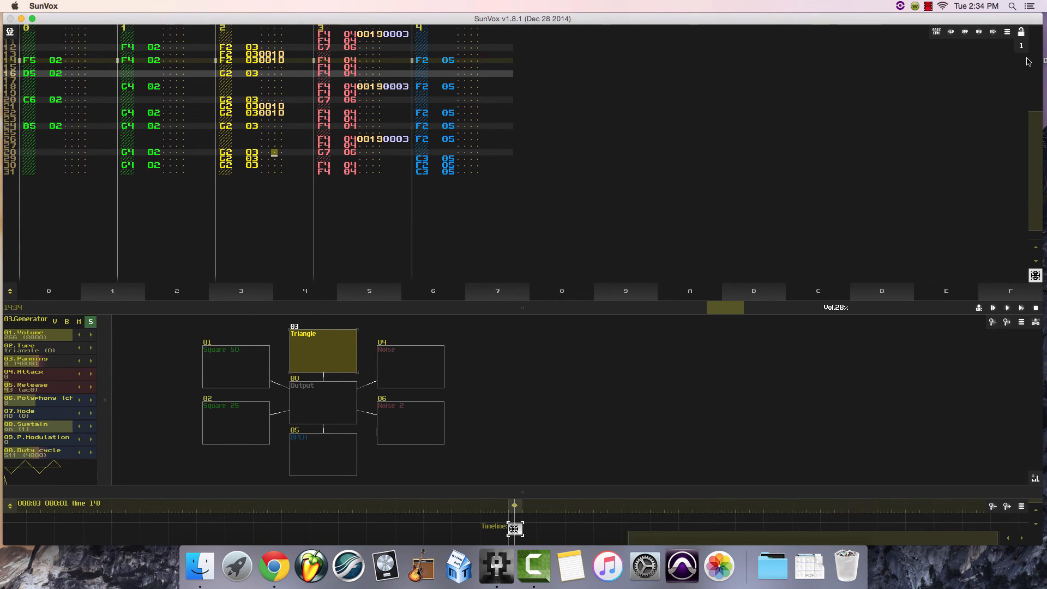
pyautogui.write('11')
pyautogui.press('Up')
pyautogui.press('Up')
pyautogui.press('Right')
pyautogui.write('dd')
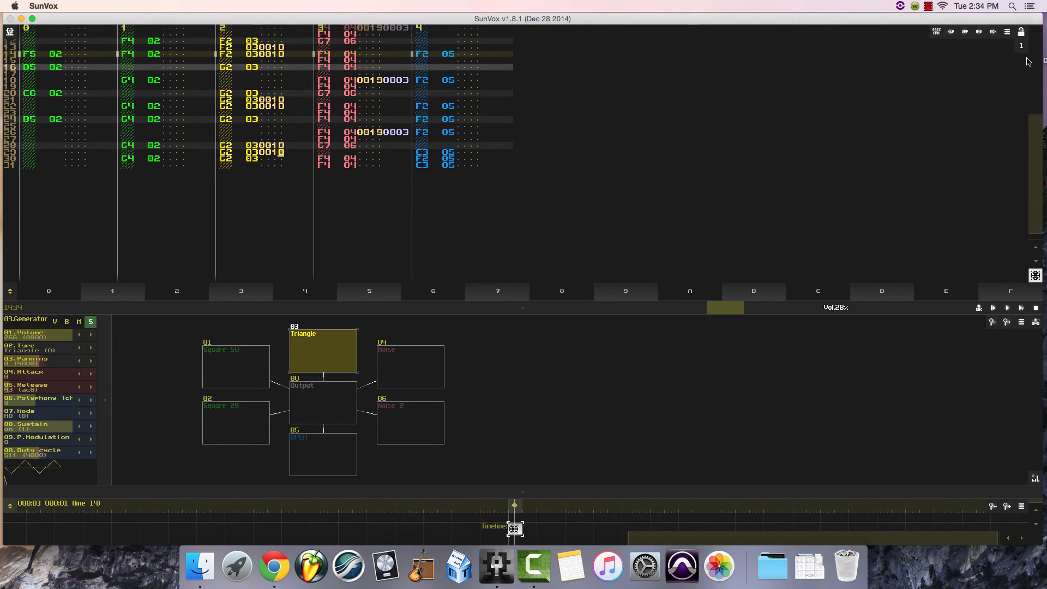
# - Set the delay values on lines 13 and 14 of track 2 to 0002 and 0004
pyautogui.press('Up')
pyautogui.press('Up')
pyautogui.press('Up')
pyautogui.press('Up')
pyautogui.press('Up')
pyautogui.press('Up')
pyautogui.press('Up')
pyautogui.press('Up')
pyautogui.press('Up')
pyautogui.press('Up')
pyautogui.press('Up')
pyautogui.press('Up')
pyautogui.press('Up')
pyautogui.press('Up')
pyautogui.press('Up')
pyautogui.press('Up')
pyautogui.press('Up')
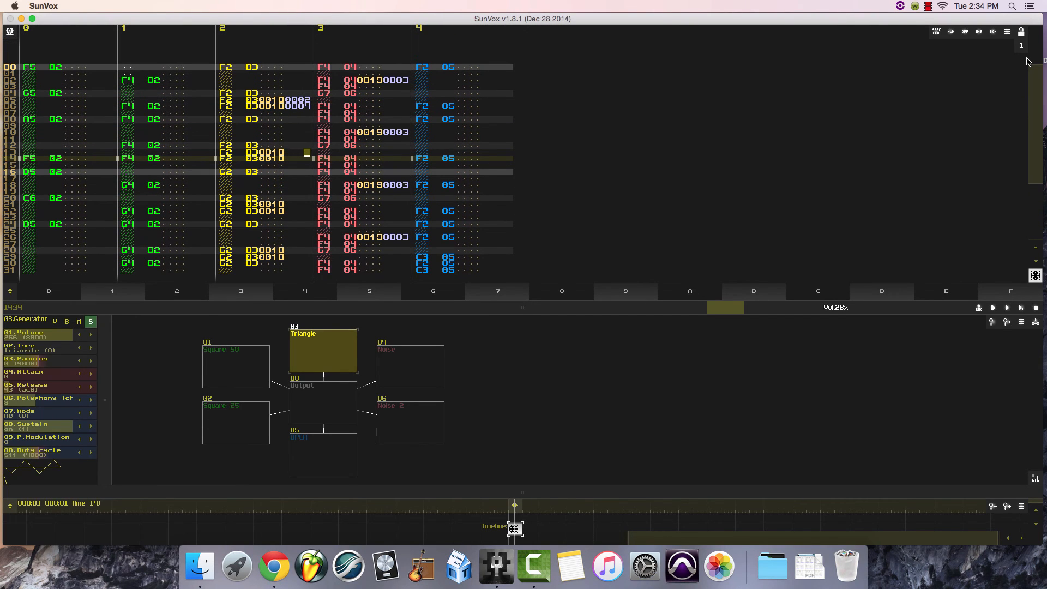
pyautogui.write('2')
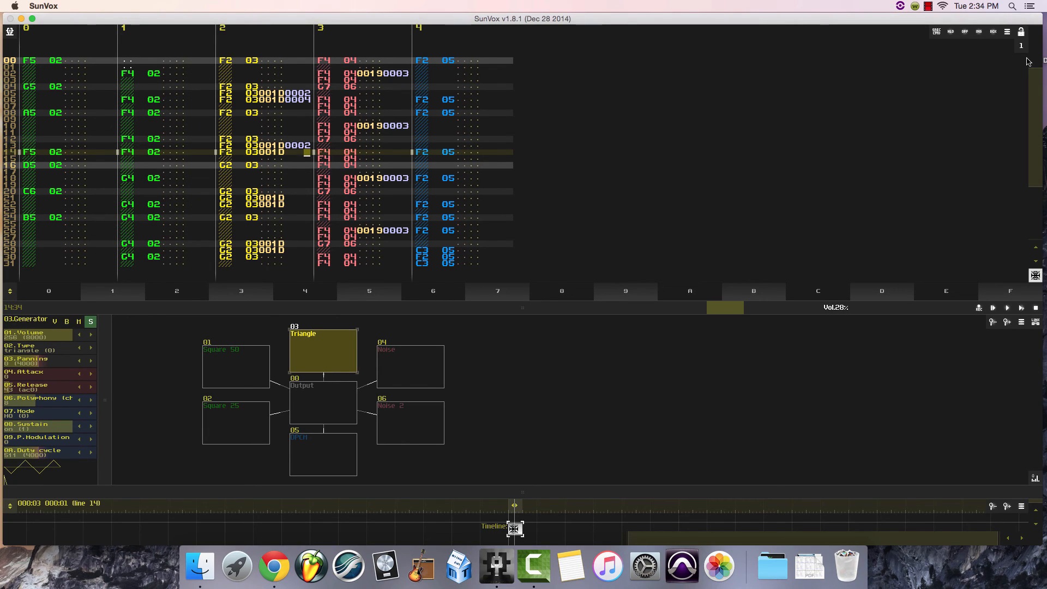
pyautogui.write('4')
# - Set the delay values on lines 21 and 22 of track 2 to 0002 and 0004
pyautogui.press('Down')
pyautogui.press('Down')
pyautogui.press('Down')
pyautogui.press('Down')
pyautogui.press('Down')
pyautogui.press('Down')
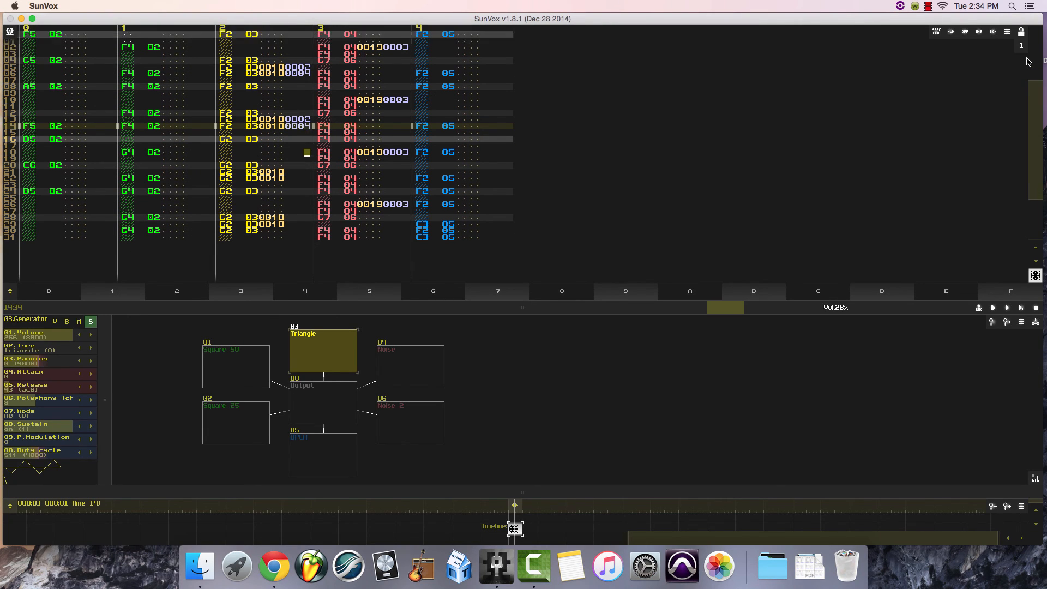
pyautogui.write('24')
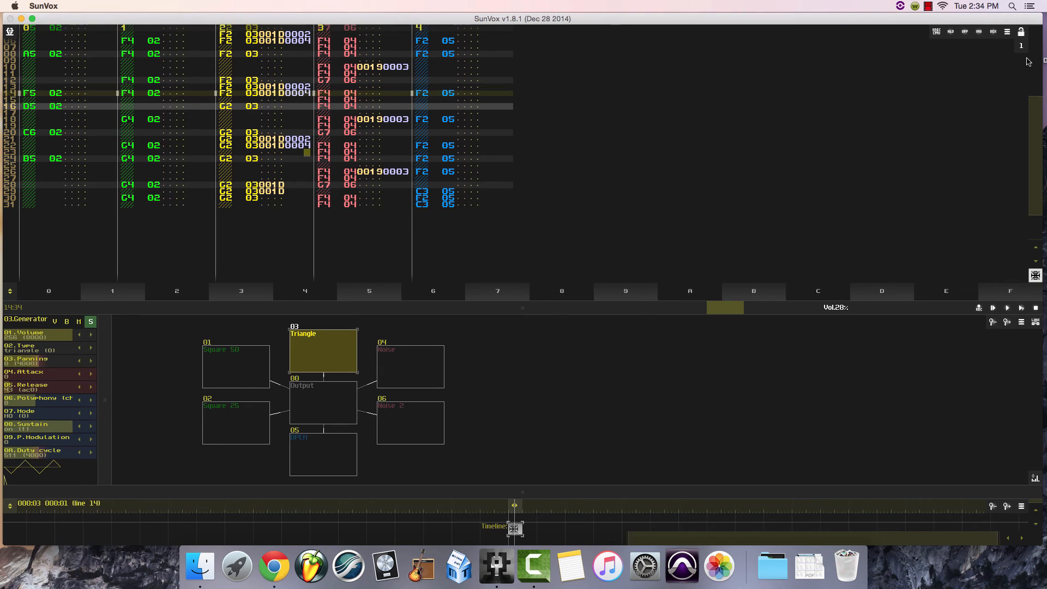
# - Clear the misplaced 1D delay effects from lines 28 and 29 of track 2
pyautogui.press('Down')
pyautogui.press('Down')
pyautogui.press('Down')
pyautogui.press('Down')
pyautogui.press('Down')
pyautogui.press('Down')
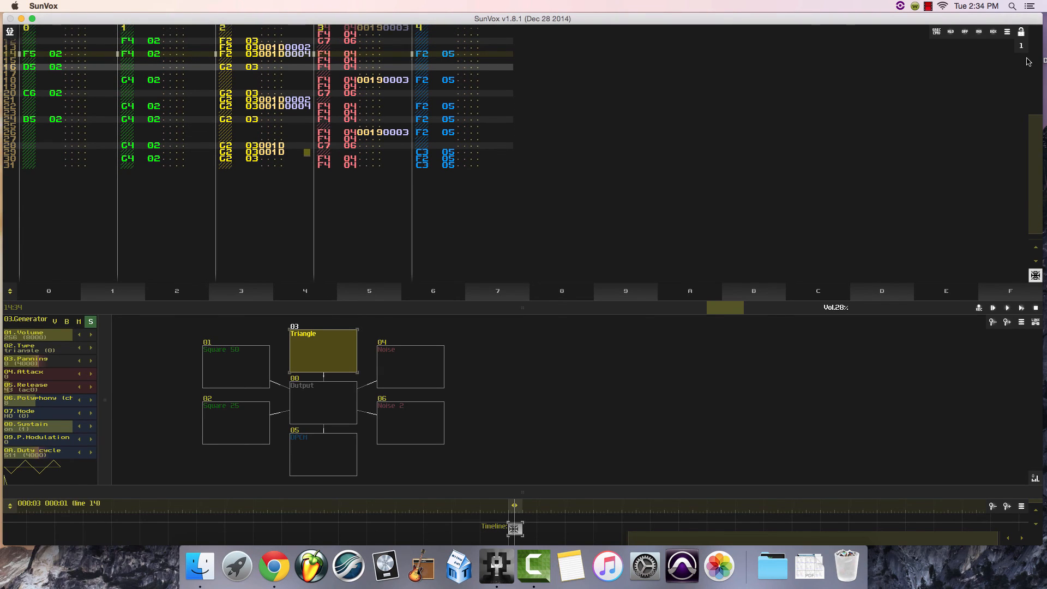
pyautogui.press('Up')
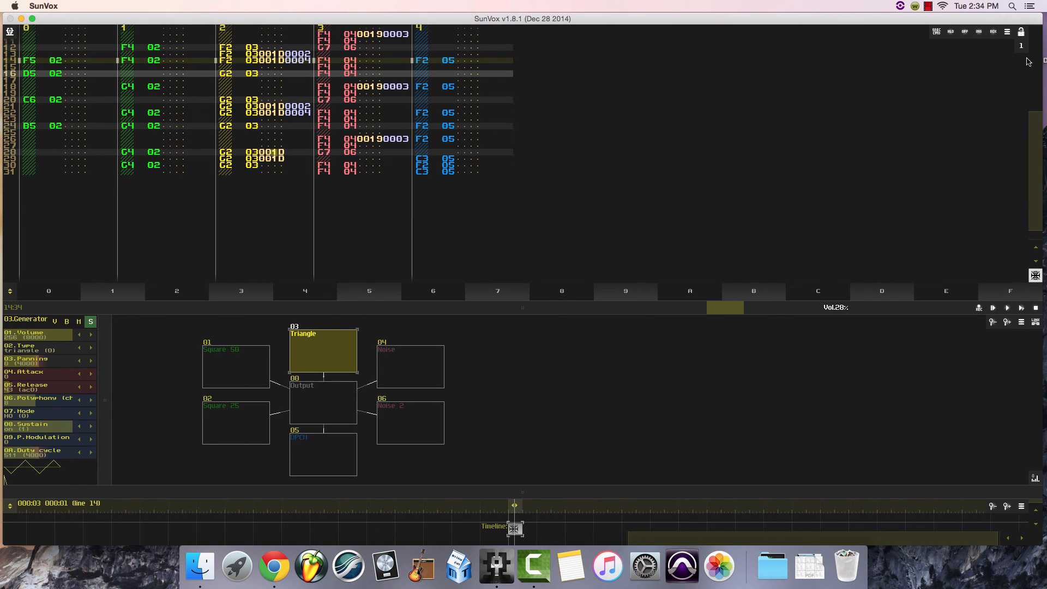
pyautogui.write('00')
pyautogui.press('Up')
pyautogui.press('Up')
pyautogui.press('Right')
pyautogui.write('00')
pyautogui.press('Up')
pyautogui.press('Left')
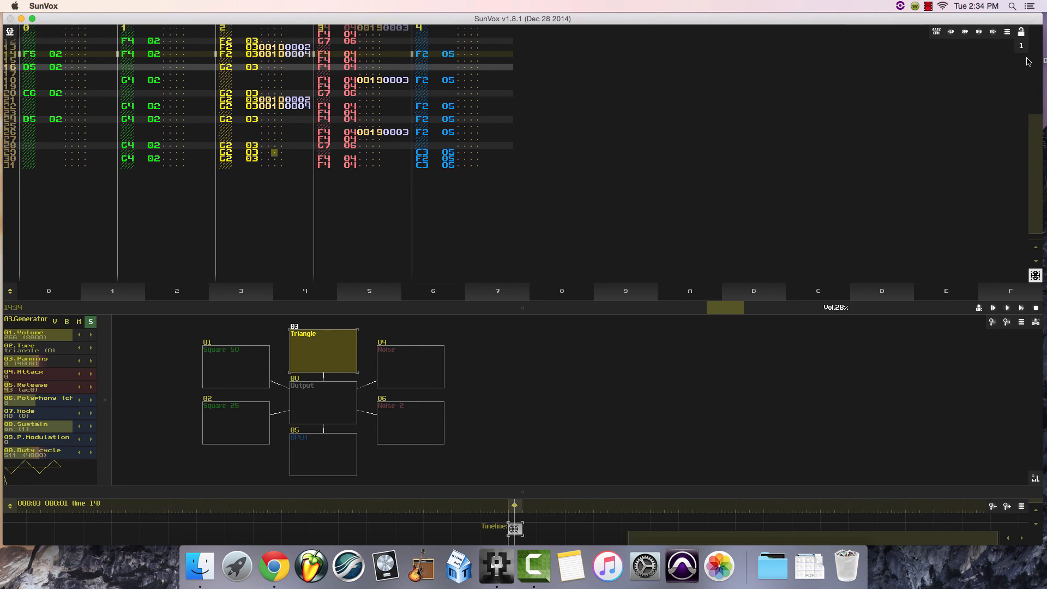
# - Enter delay effect 1D with values 0002 and 0004 on lines 29 and 30 of track 2, and start playback of the pattern
pyautogui.write('11')
pyautogui.press('Up')
pyautogui.press('Up')
pyautogui.write('dd')
pyautogui.press('Up')
pyautogui.press('Up')
pyautogui.write('24')
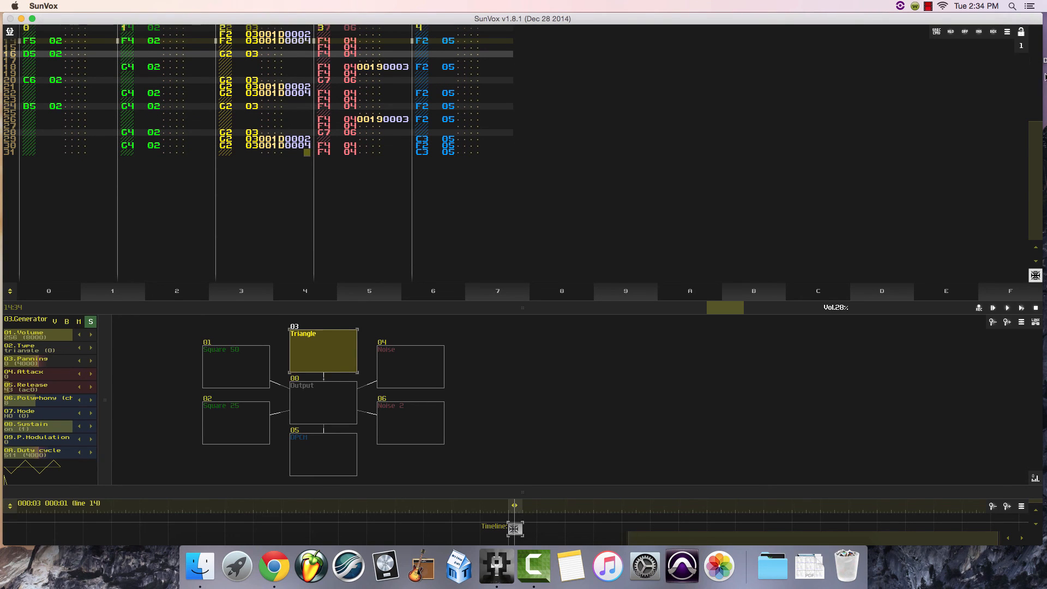
pyautogui.click(1021, 309)
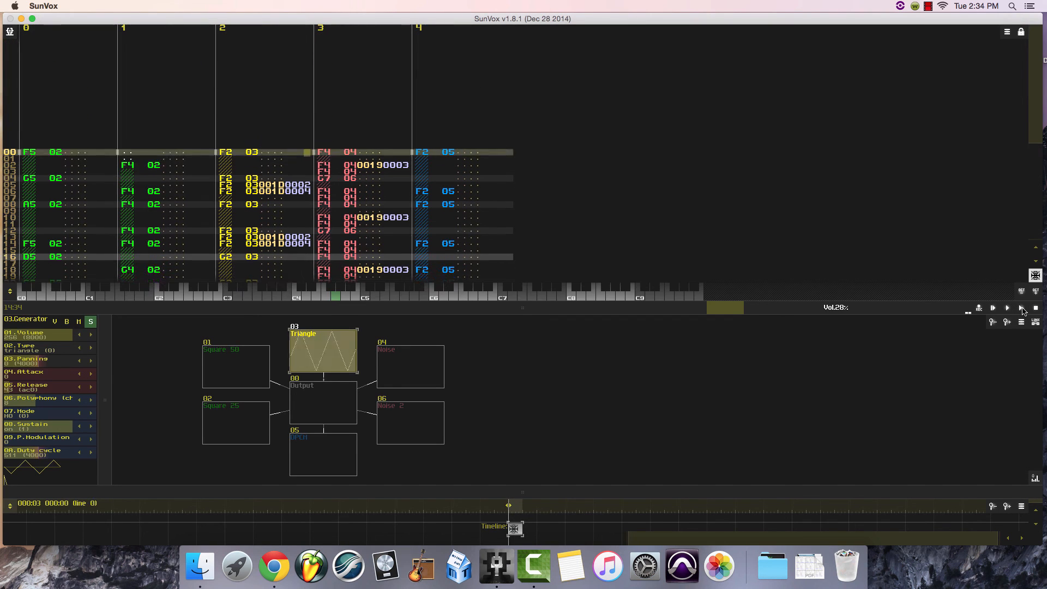